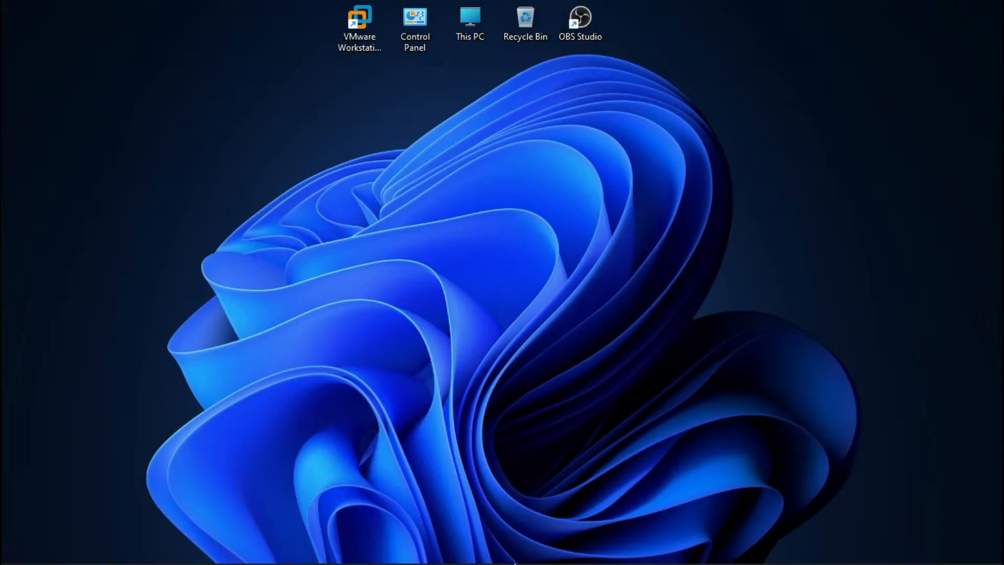
Bring up Chrome and scroll the ubuntu.com download page comparing Ubuntu 20.04.4 LTS and 21.10.
{"action": "mouse_move", "coordinate": [488, 555]}
{"action": "left_click", "coordinate": [539, 549]}
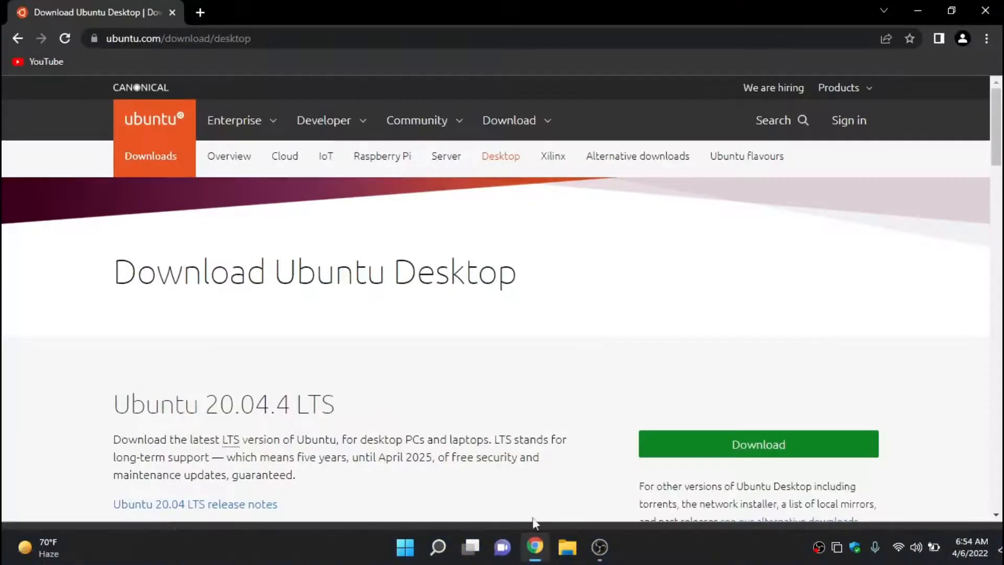
{"action": "scroll", "coordinate": [348, 284], "scroll_direction": "down", "scroll_amount": 9}
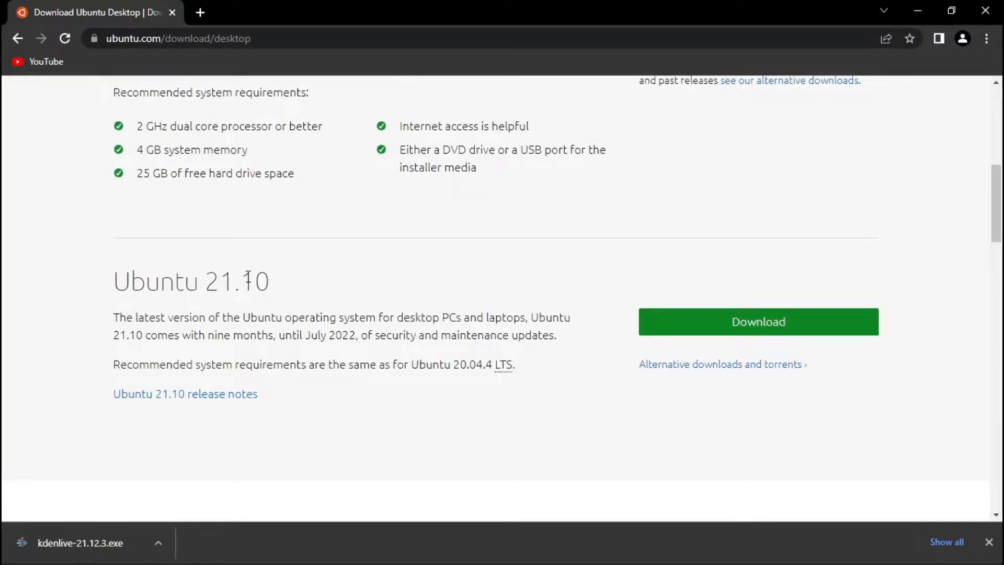
{"action": "scroll", "coordinate": [368, 296], "scroll_direction": "up", "scroll_amount": 7}
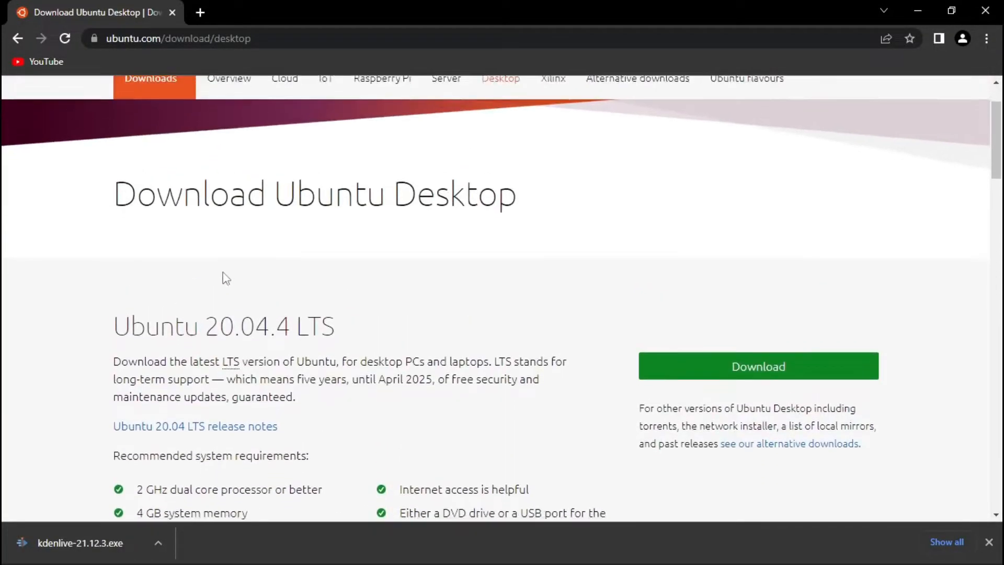
{"action": "scroll", "coordinate": [226, 278], "scroll_direction": "down", "scroll_amount": 8}
{"action": "scroll", "coordinate": [110, 216], "scroll_direction": "up", "scroll_amount": 4}
{"action": "scroll", "coordinate": [240, 365], "scroll_direction": "down", "scroll_amount": 3}
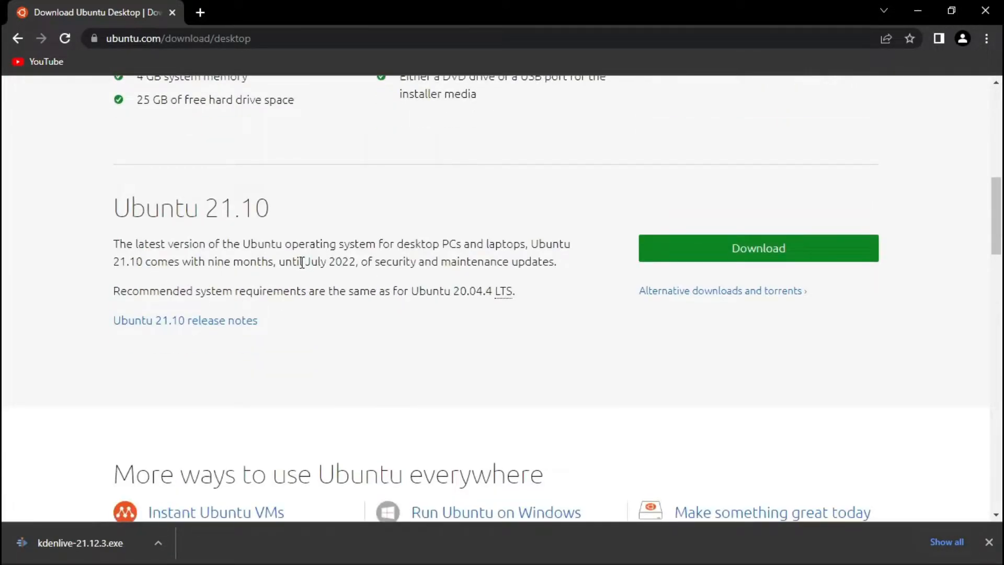
{"action": "scroll", "coordinate": [306, 262], "scroll_direction": "up", "scroll_amount": 4}
{"action": "scroll", "coordinate": [301, 262], "scroll_direction": "down", "scroll_amount": 4}
{"action": "scroll", "coordinate": [280, 238], "scroll_direction": "up", "scroll_amount": 1}
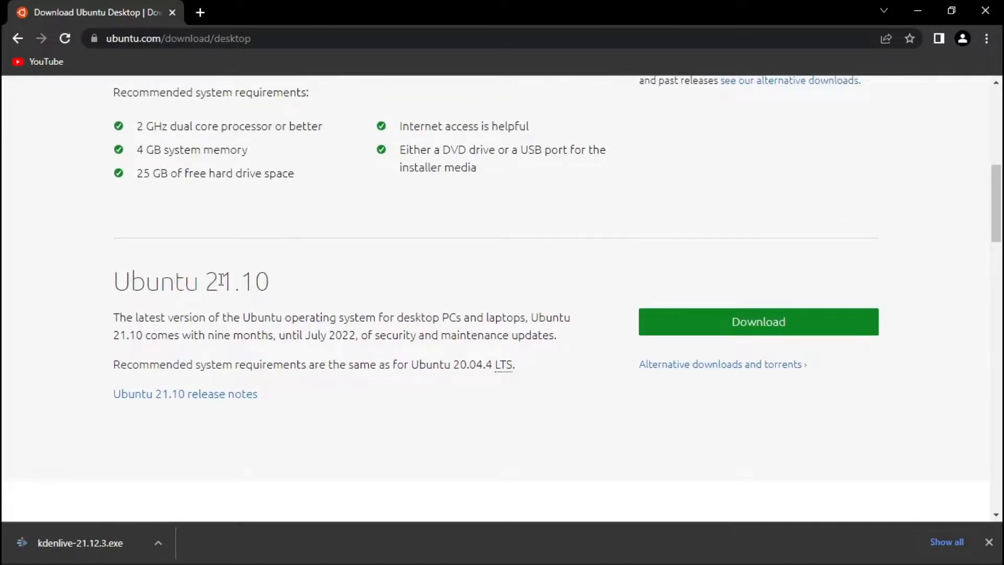
{"action": "scroll", "coordinate": [291, 285], "scroll_direction": "up", "scroll_amount": 4}
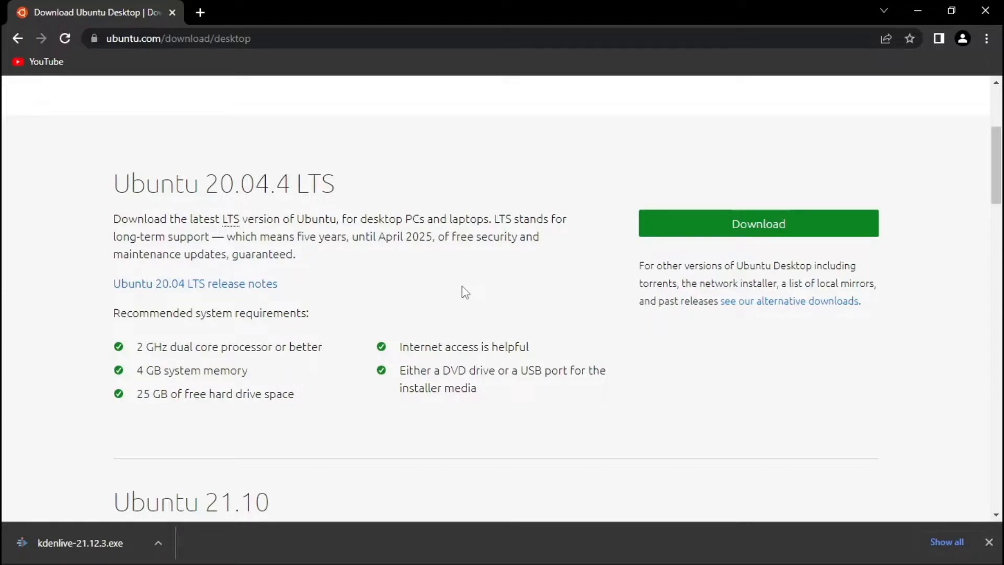
Scroll back to the Ubuntu 21.10 section, then close Chrome to reveal the Windows desktop.
{"action": "scroll", "coordinate": [401, 278], "scroll_direction": "up", "scroll_amount": 3}
{"action": "scroll", "coordinate": [401, 278], "scroll_direction": "down", "scroll_amount": 3}
{"action": "scroll", "coordinate": [400, 278], "scroll_direction": "up", "scroll_amount": 5}
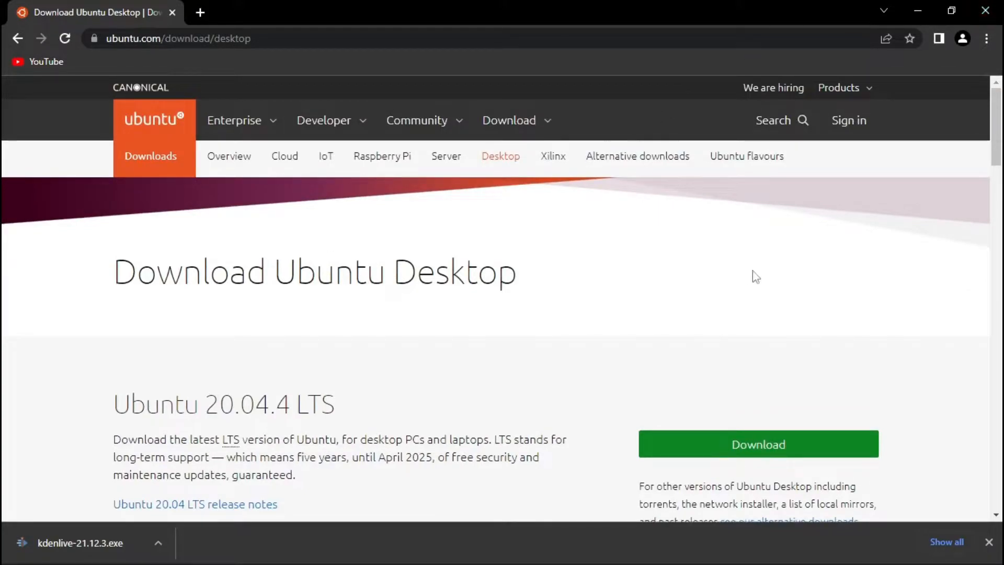
{"action": "scroll", "coordinate": [741, 276], "scroll_direction": "down", "scroll_amount": 3}
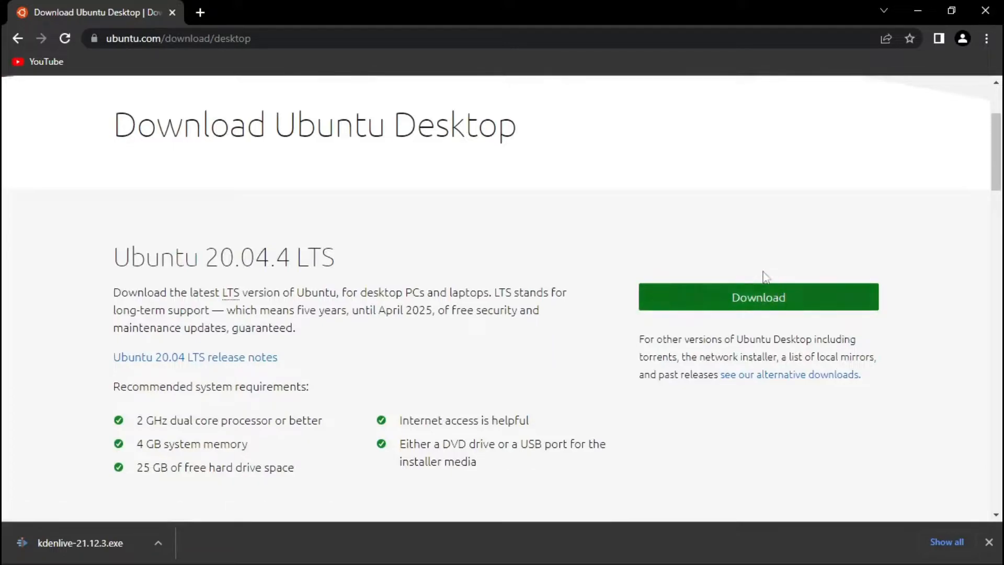
{"action": "scroll", "coordinate": [664, 293], "scroll_direction": "down", "scroll_amount": 1}
{"action": "scroll", "coordinate": [663, 294], "scroll_direction": "down", "scroll_amount": 10}
{"action": "scroll", "coordinate": [688, 240], "scroll_direction": "up", "scroll_amount": 5}
{"action": "scroll", "coordinate": [533, 282], "scroll_direction": "up", "scroll_amount": 4}
{"action": "scroll", "coordinate": [575, 287], "scroll_direction": "up", "scroll_amount": 5}
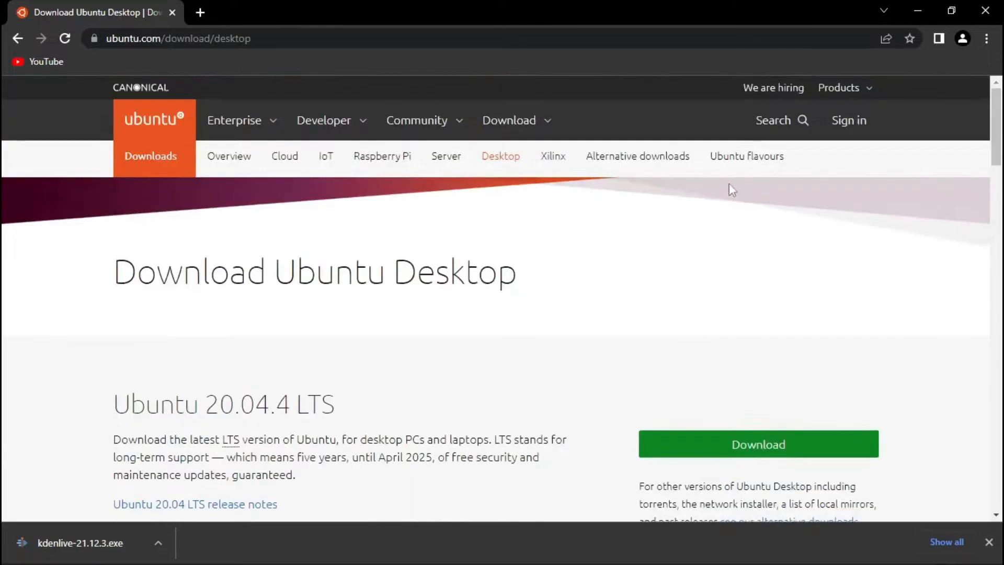
{"action": "left_click", "coordinate": [983, 11]}
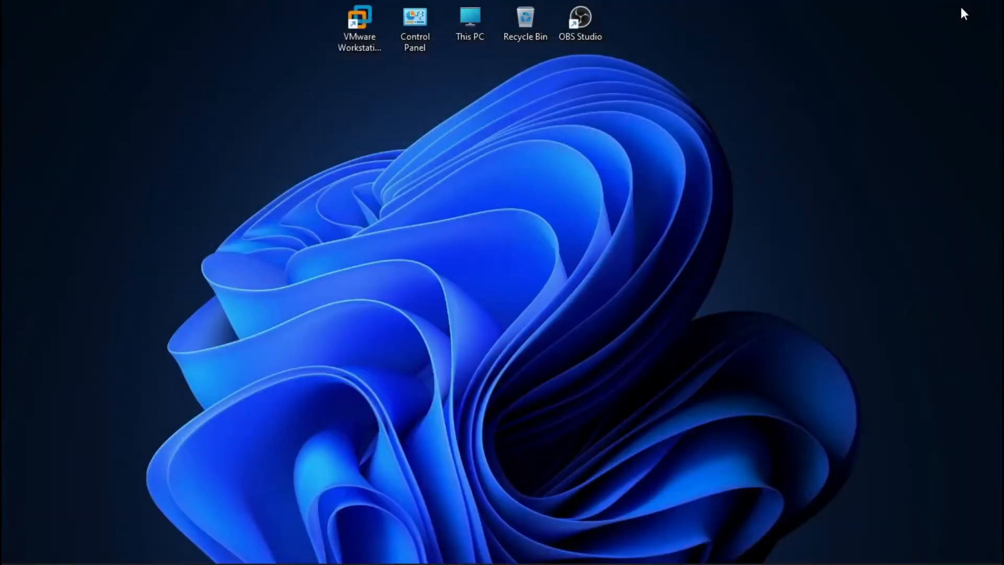
Launch VMware Workstation and start a new virtual machine with the Typical configuration.
{"action": "left_click", "coordinate": [371, 51]}
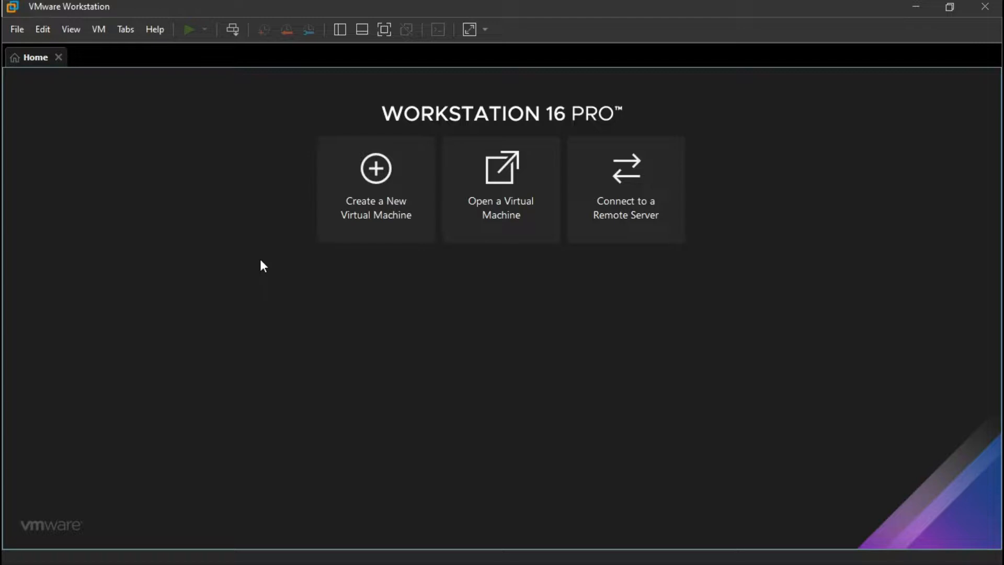
{"action": "left_click", "coordinate": [374, 211]}
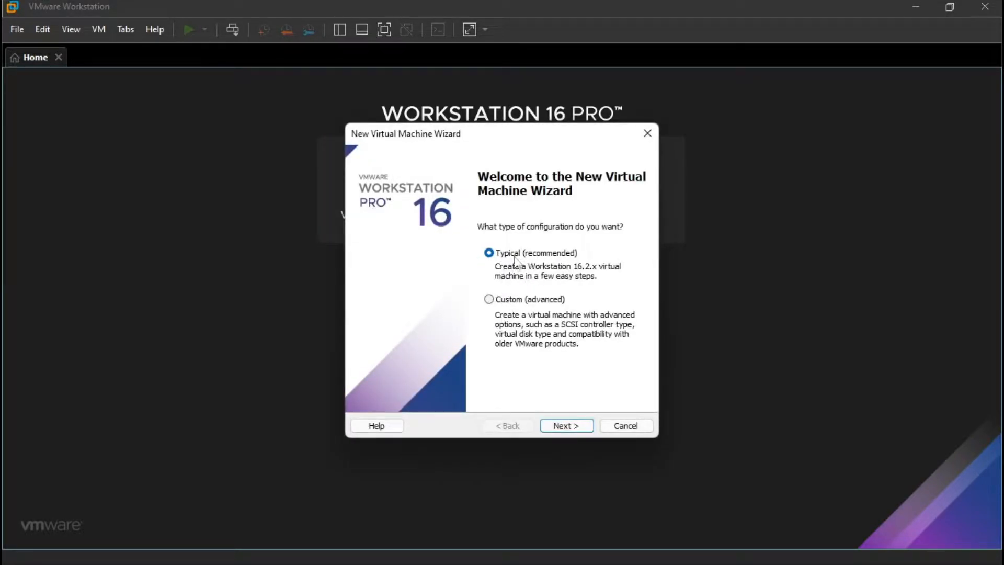
{"action": "left_click", "coordinate": [559, 426]}
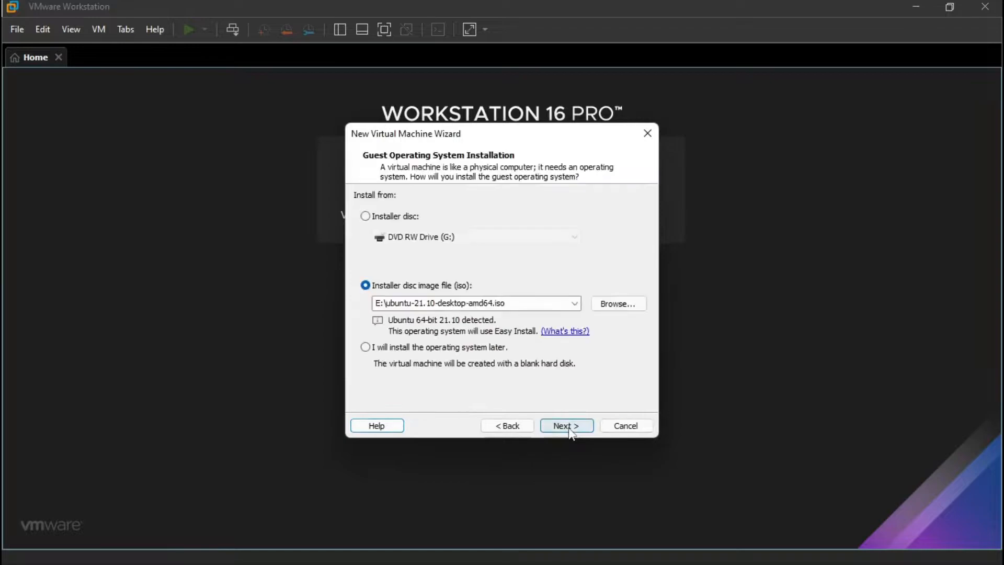
Select ubuntu-21.10-desktop-amd64.iso as the installer disc image.
{"action": "left_click", "coordinate": [601, 305]}
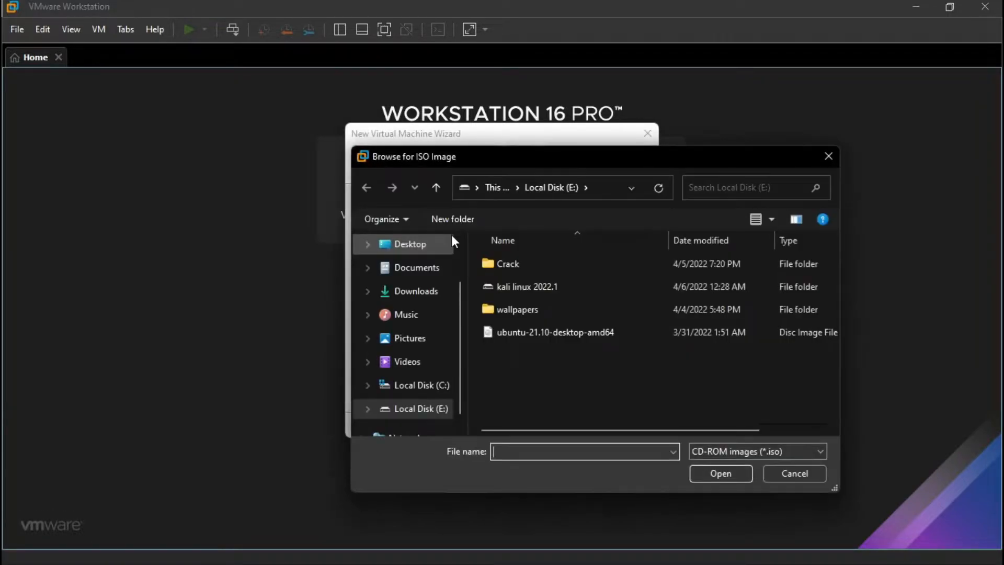
{"action": "left_click", "coordinate": [523, 334]}
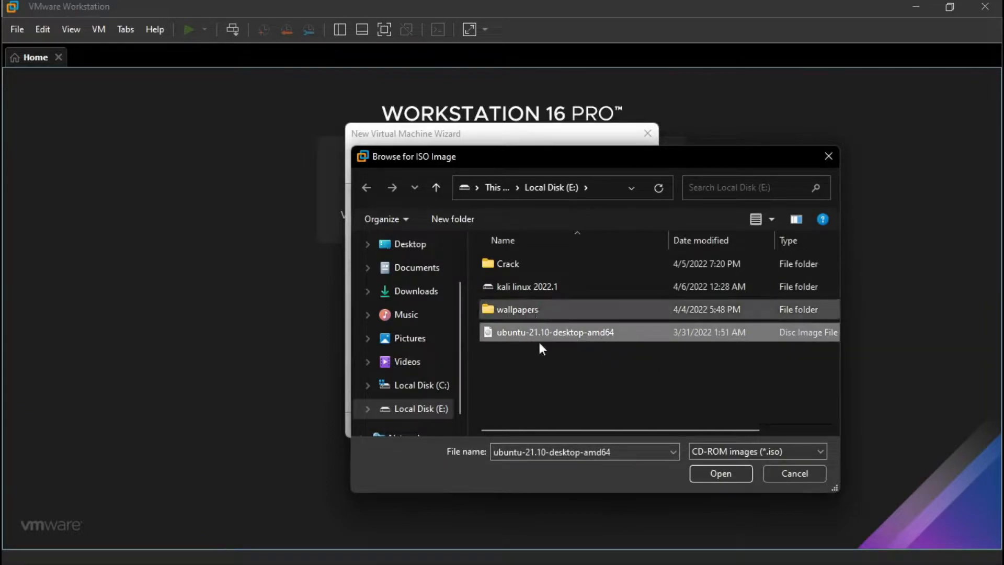
{"action": "left_click", "coordinate": [726, 478]}
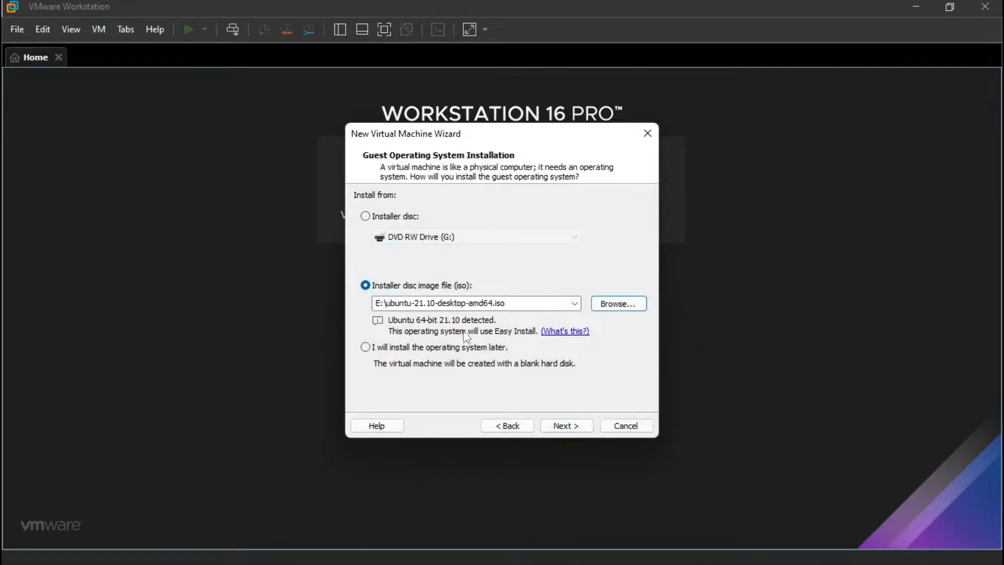
{"action": "left_click", "coordinate": [573, 332]}
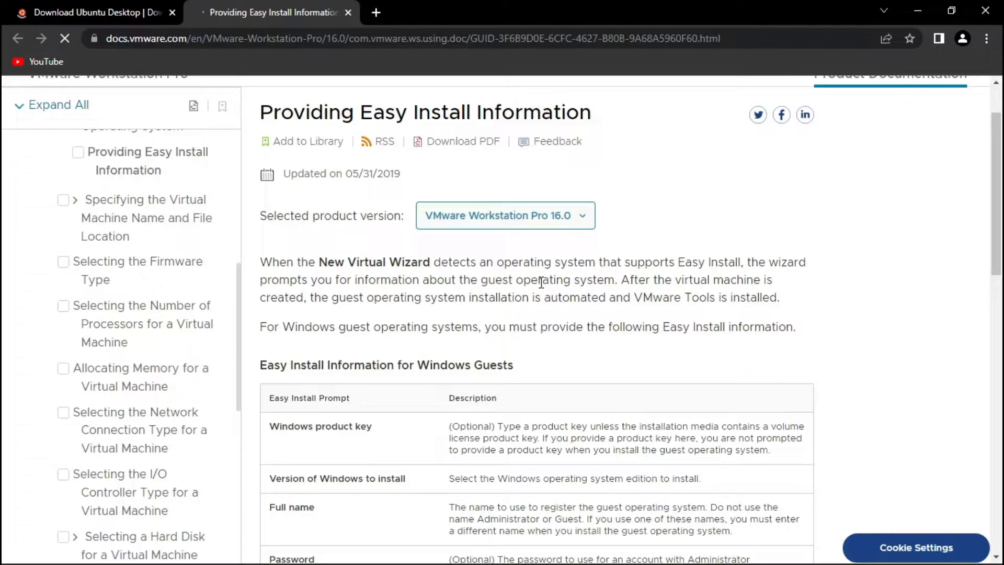
{"action": "scroll", "coordinate": [541, 282], "scroll_direction": "down", "scroll_amount": 15}
{"action": "scroll", "coordinate": [307, 249], "scroll_direction": "up", "scroll_amount": 10}
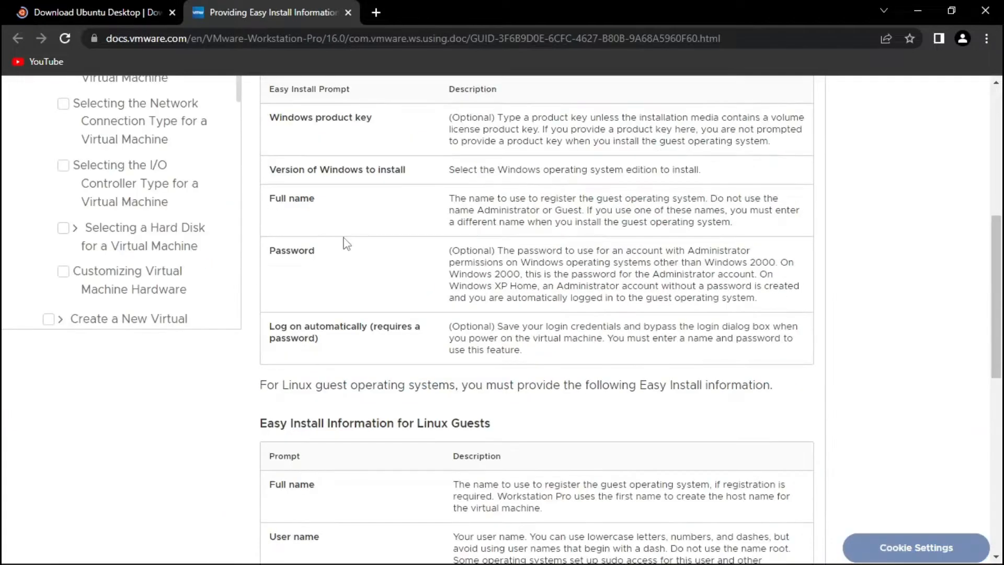
{"action": "scroll", "coordinate": [346, 244], "scroll_direction": "up", "scroll_amount": 8}
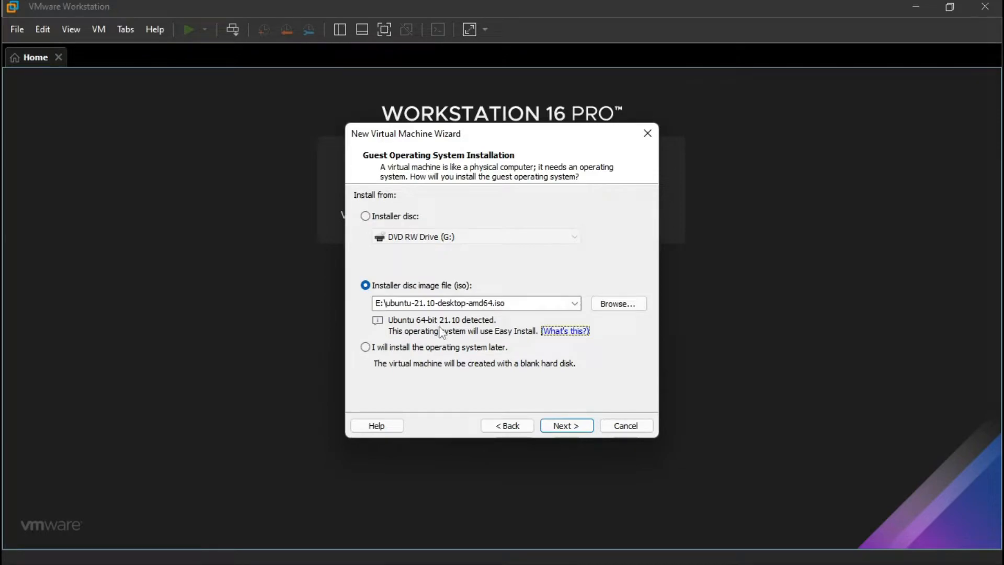
Enter the Easy Install user name and password, confirm the password, and continue to VM naming.
{"action": "left_click", "coordinate": [579, 433]}
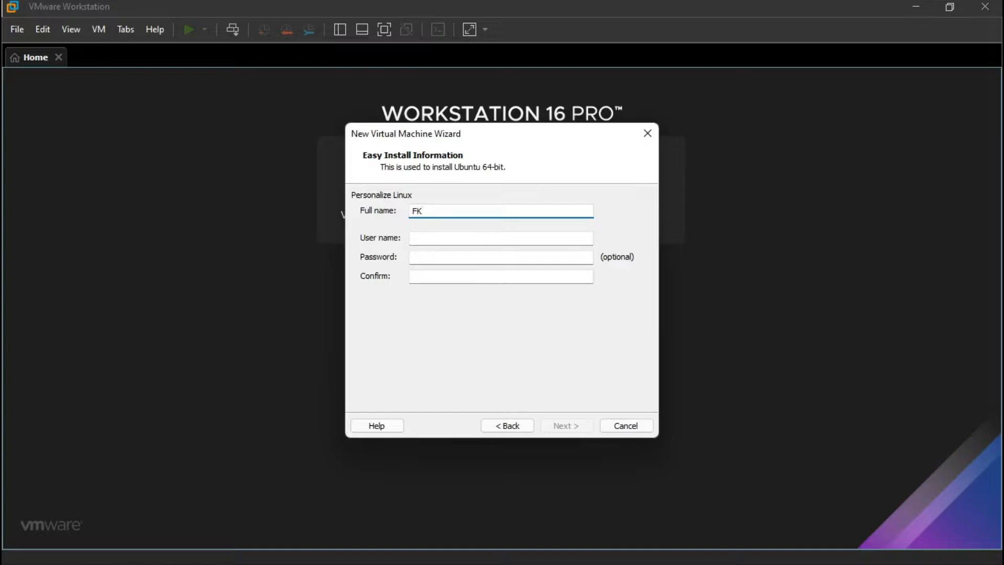
{"action": "left_click", "coordinate": [518, 237]}
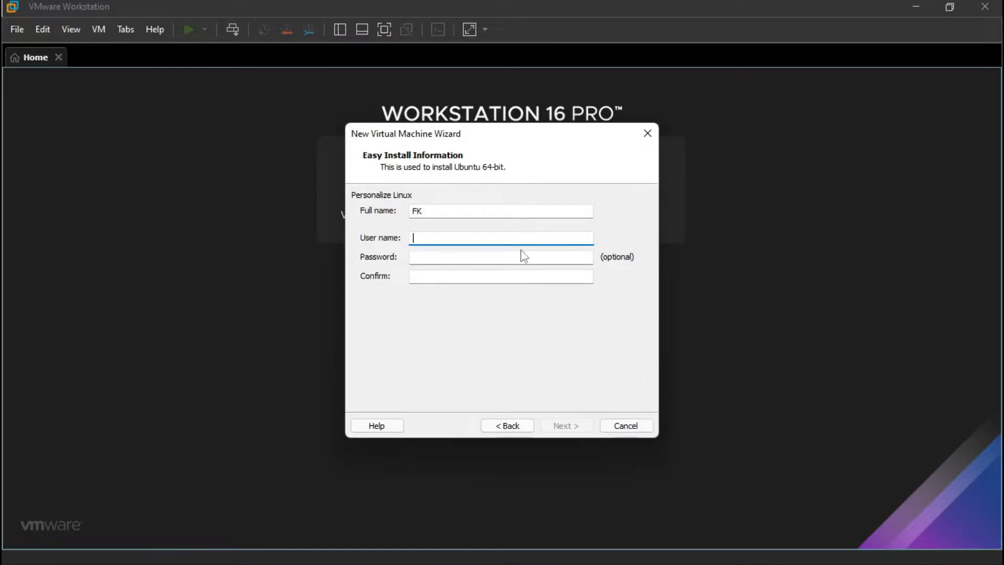
{"action": "type", "text": "cyberzone"}
{"action": "left_click", "coordinate": [450, 258]}
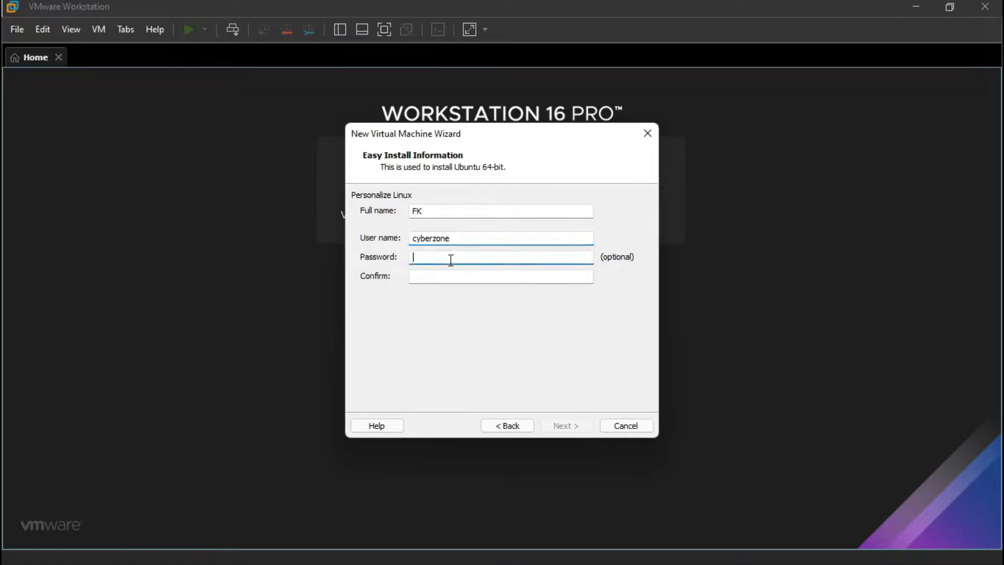
{"action": "left_click", "coordinate": [451, 277]}
{"action": "type", "text": "1234"}
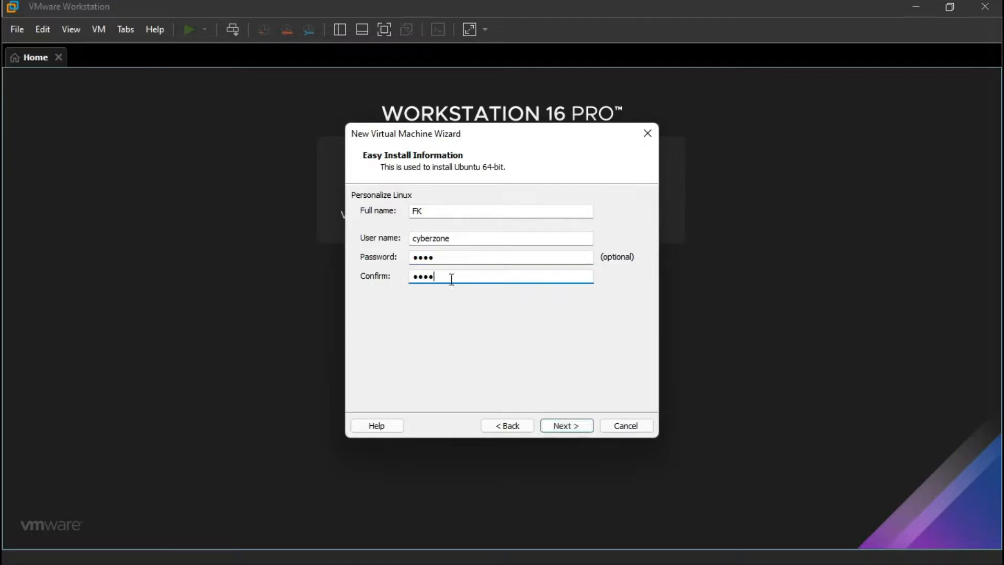
{"action": "left_click", "coordinate": [566, 425]}
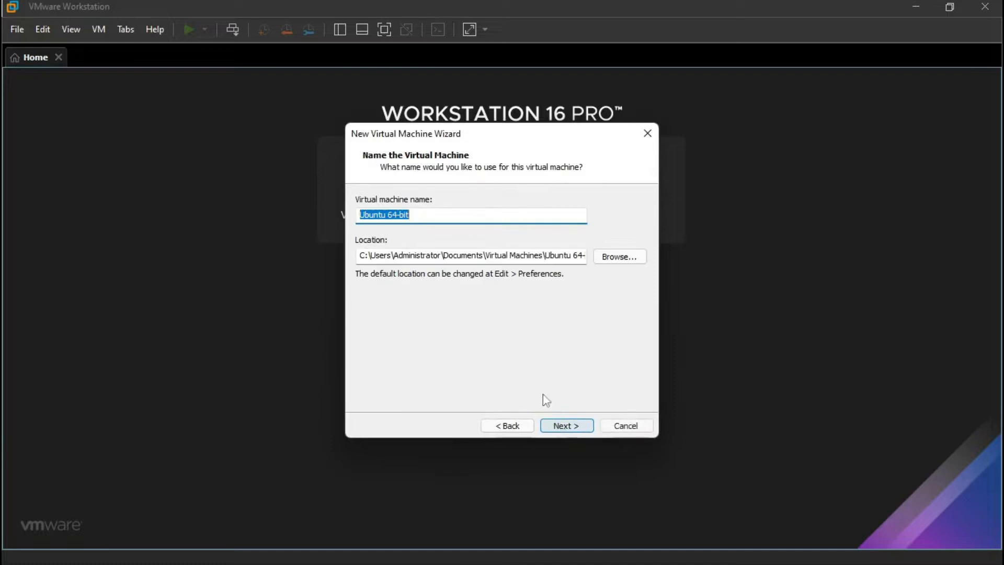
Rename the virtual machine from Ubuntu 64-bit to Ubuntu 21.10.
{"action": "left_click_drag", "start_coordinate": [439, 215], "coordinate": [393, 213]}
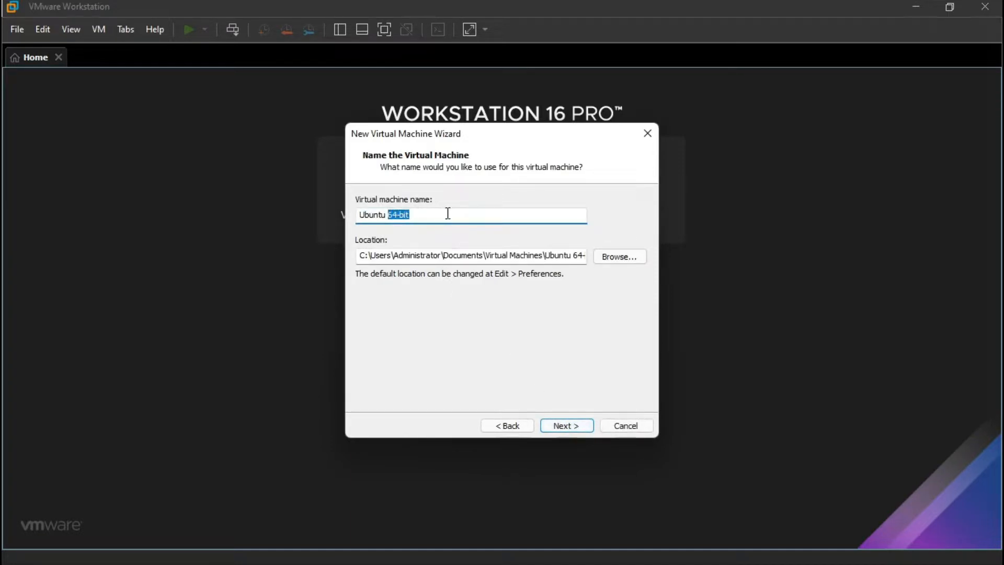
{"action": "key", "text": "BackSpace"}
{"action": "type", "text": "21.1"}
Create a new folder 'ubunto' on drive E: and set it as the VM location.
{"action": "left_click", "coordinate": [616, 261]}
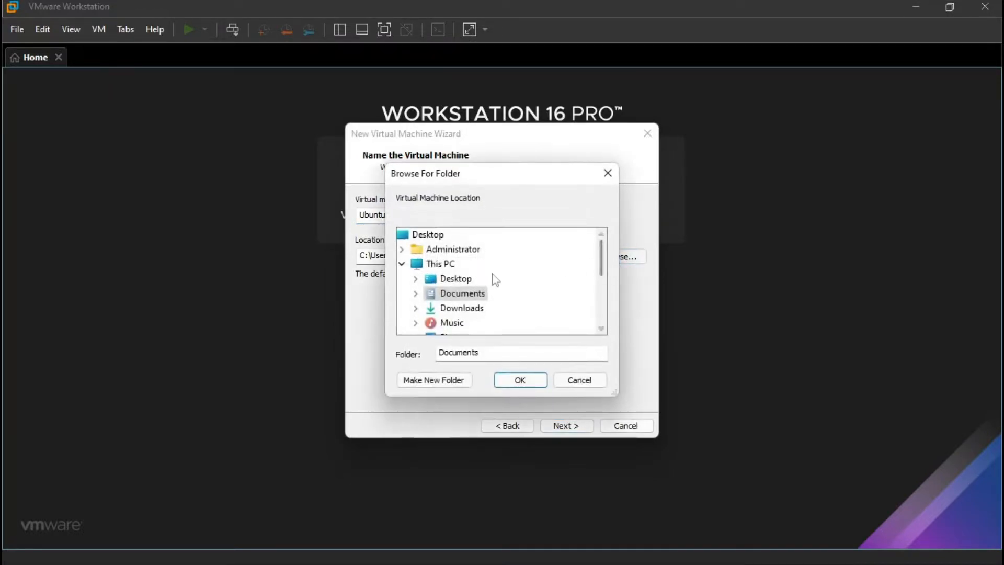
{"action": "scroll", "coordinate": [493, 280], "scroll_direction": "down", "scroll_amount": 5}
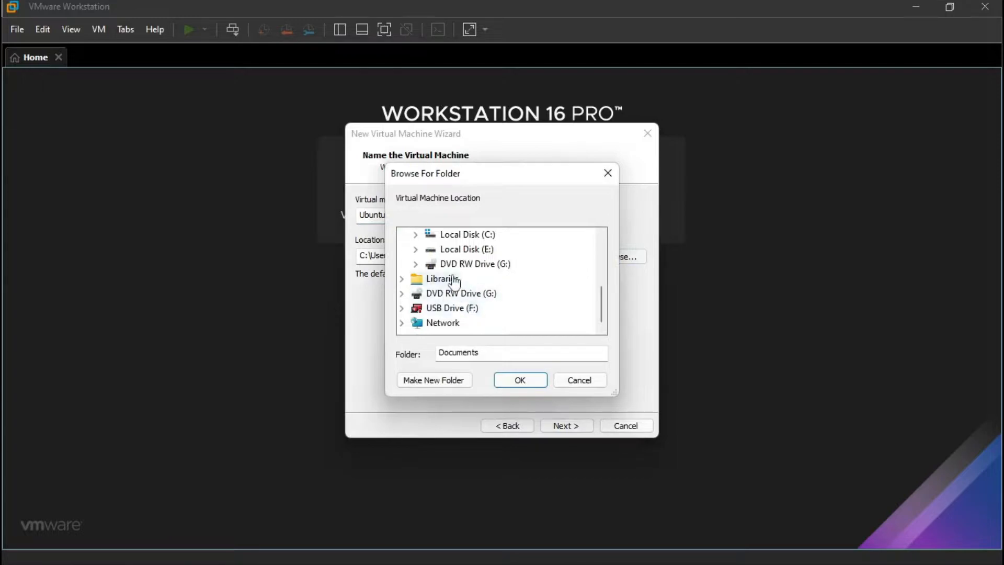
{"action": "double_click", "coordinate": [464, 251]}
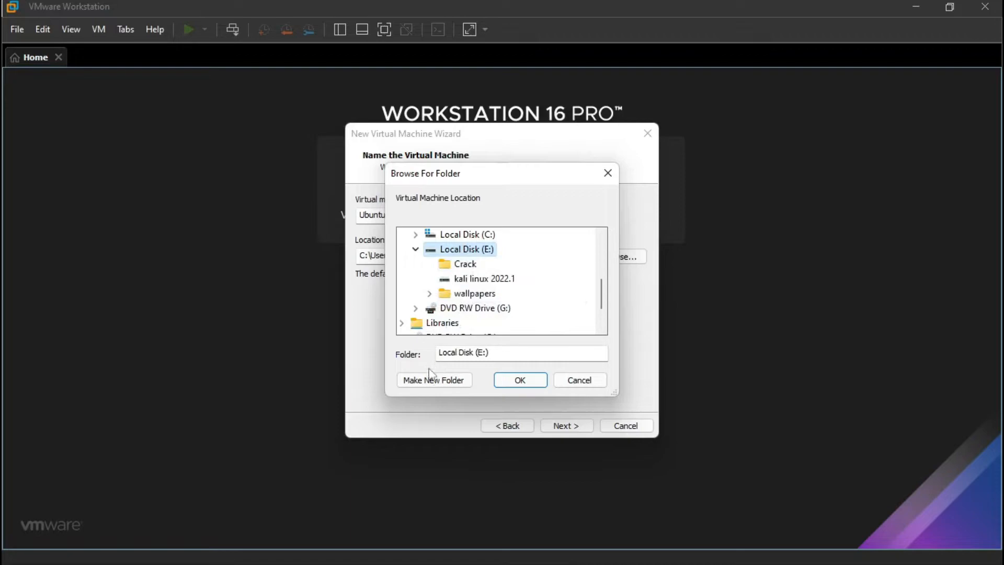
{"action": "left_click", "coordinate": [432, 381]}
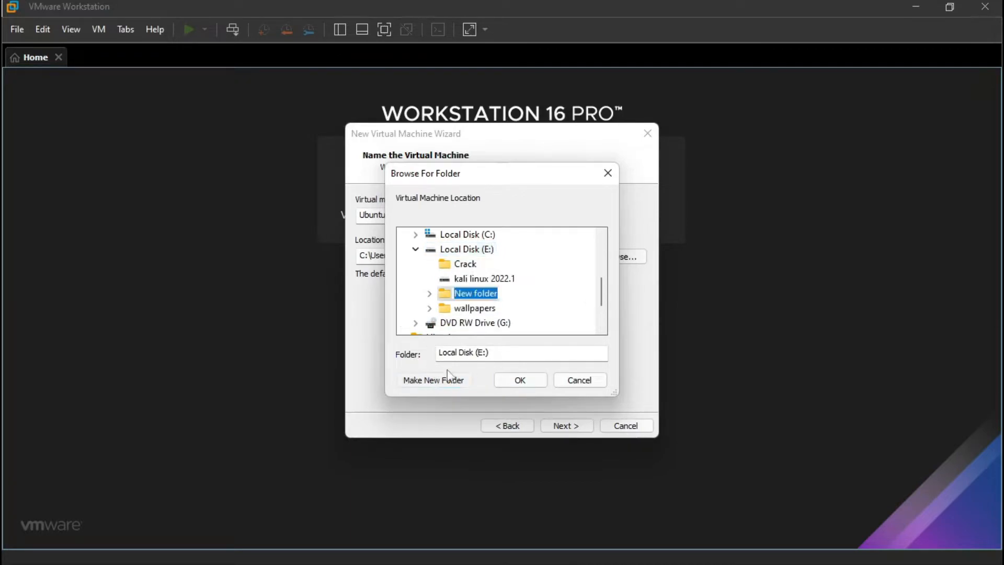
{"action": "type", "text": "ubunto"}
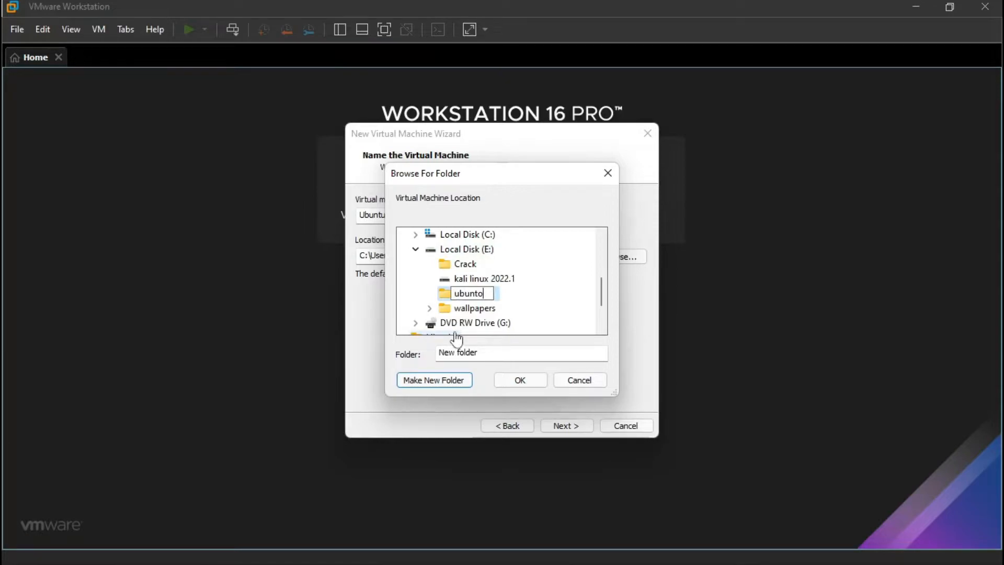
{"action": "left_click", "coordinate": [521, 381]}
{"action": "left_click", "coordinate": [520, 383]}
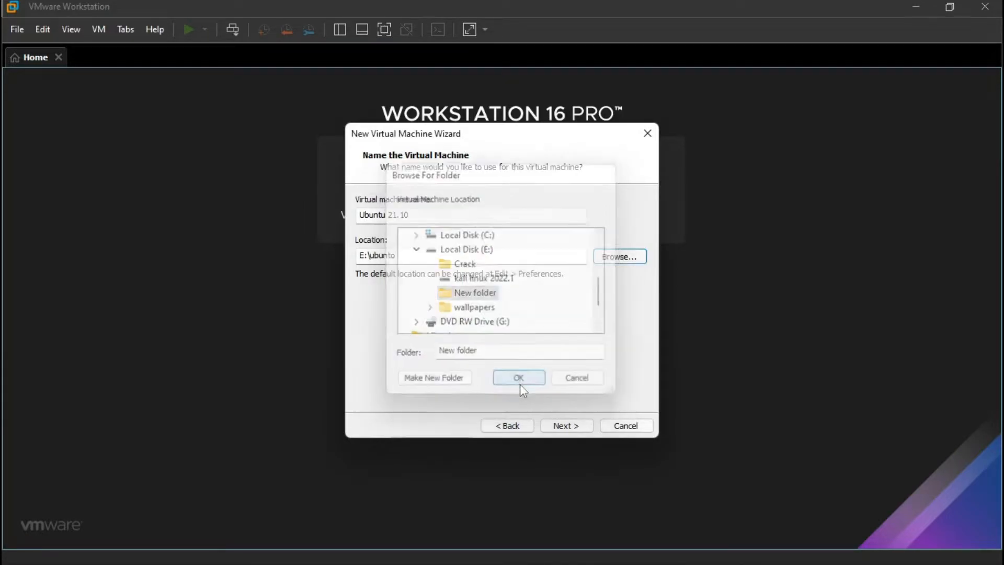
Raise the maximum disk size to 37 GB, store it as a single file, and continue.
{"action": "left_click", "coordinate": [568, 427]}
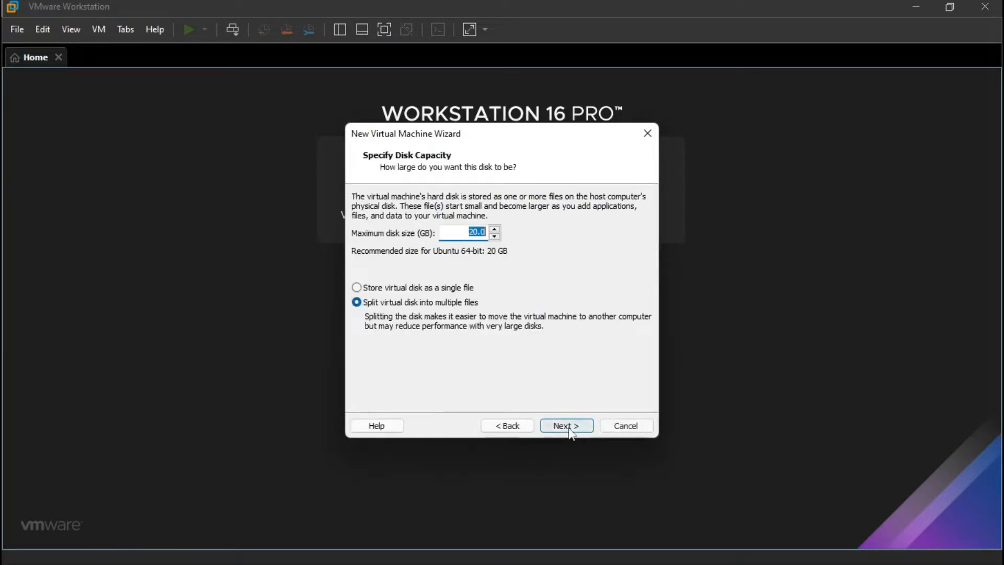
{"action": "left_click", "coordinate": [494, 229]}
{"action": "left_click", "coordinate": [494, 230]}
{"action": "left_click", "coordinate": [494, 230]}
{"action": "left_click", "coordinate": [494, 230]}
{"action": "left_click", "coordinate": [494, 230]}
{"action": "left_click", "coordinate": [494, 230]}
{"action": "left_click", "coordinate": [494, 230]}
{"action": "left_click", "coordinate": [493, 230]}
{"action": "left_click", "coordinate": [494, 230]}
{"action": "left_click", "coordinate": [494, 230]}
{"action": "left_click", "coordinate": [399, 287]}
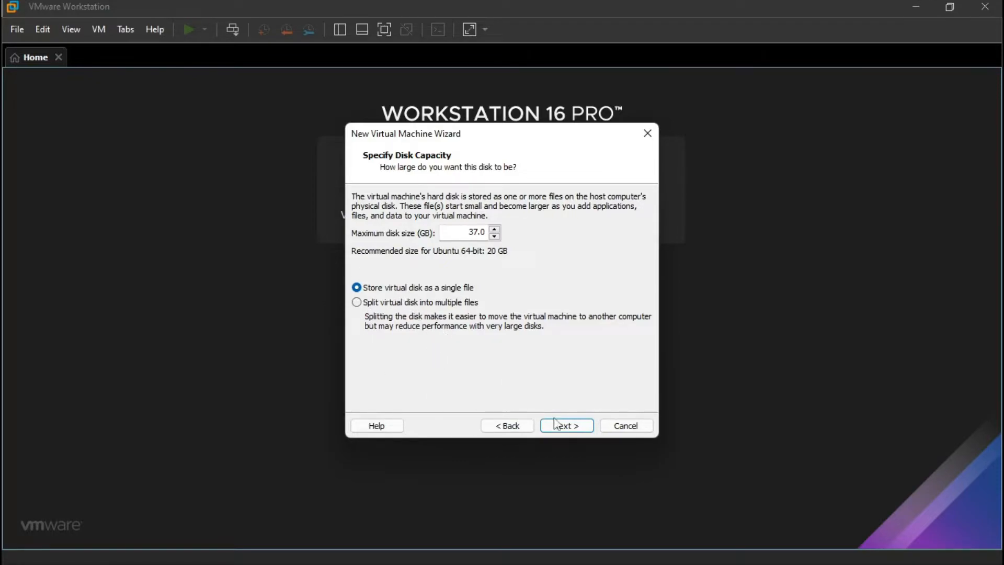
{"action": "left_click", "coordinate": [568, 426]}
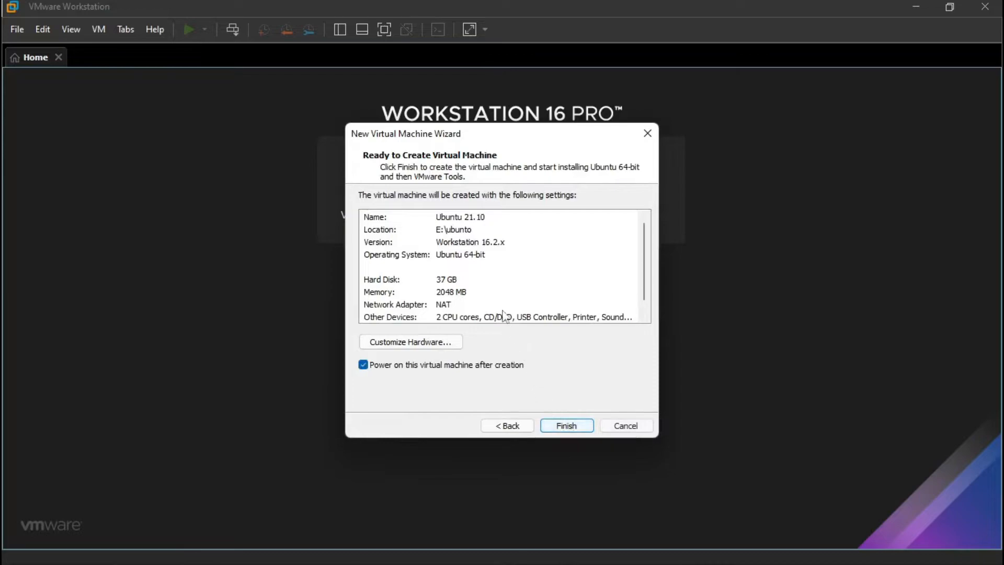
{"action": "scroll", "coordinate": [445, 248], "scroll_direction": "down", "scroll_amount": 1}
{"action": "scroll", "coordinate": [445, 248], "scroll_direction": "up", "scroll_amount": 1}
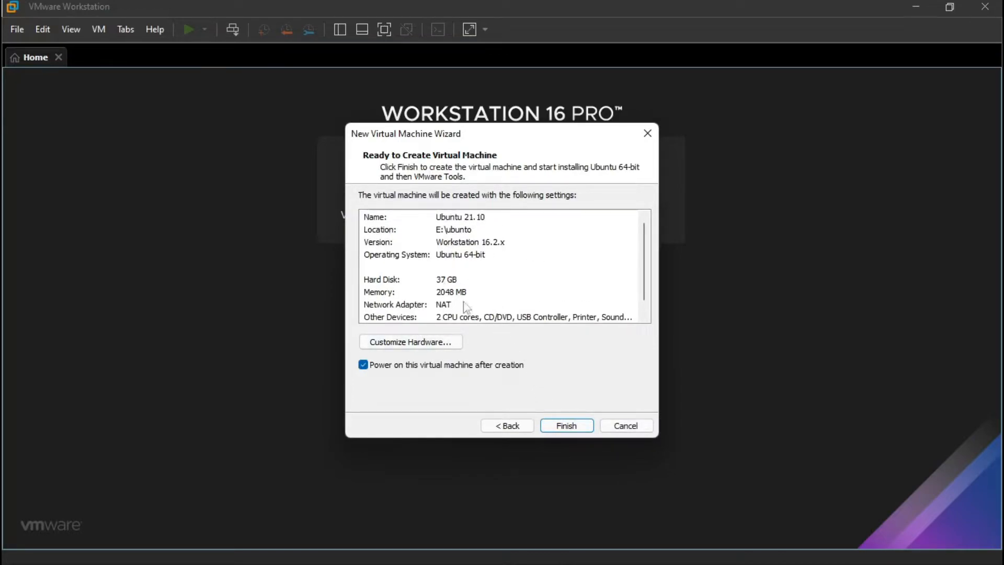
In Customize Hardware, raise the VM memory to about 5.7 GB.
{"action": "left_click", "coordinate": [415, 344]}
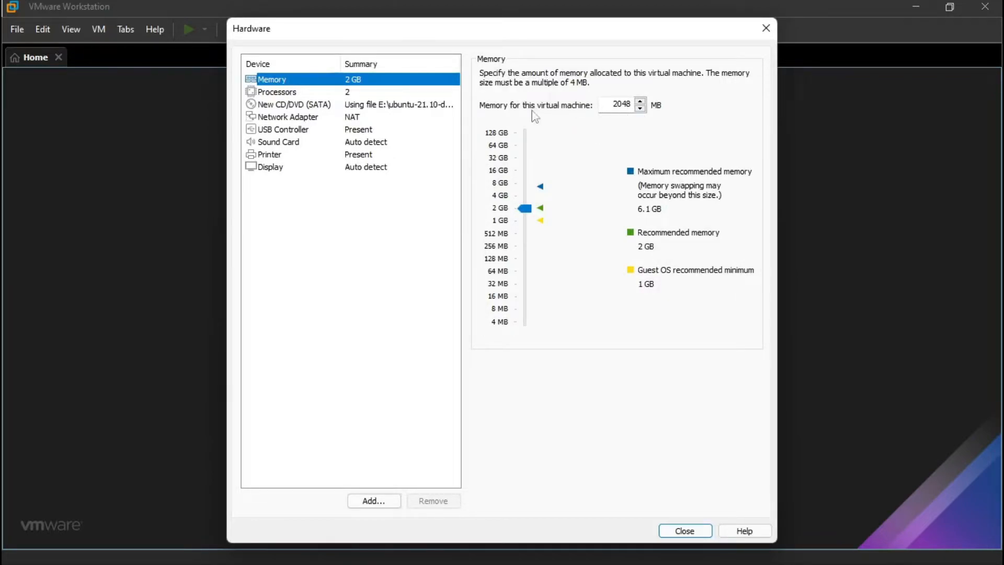
{"action": "left_click", "coordinate": [623, 104]}
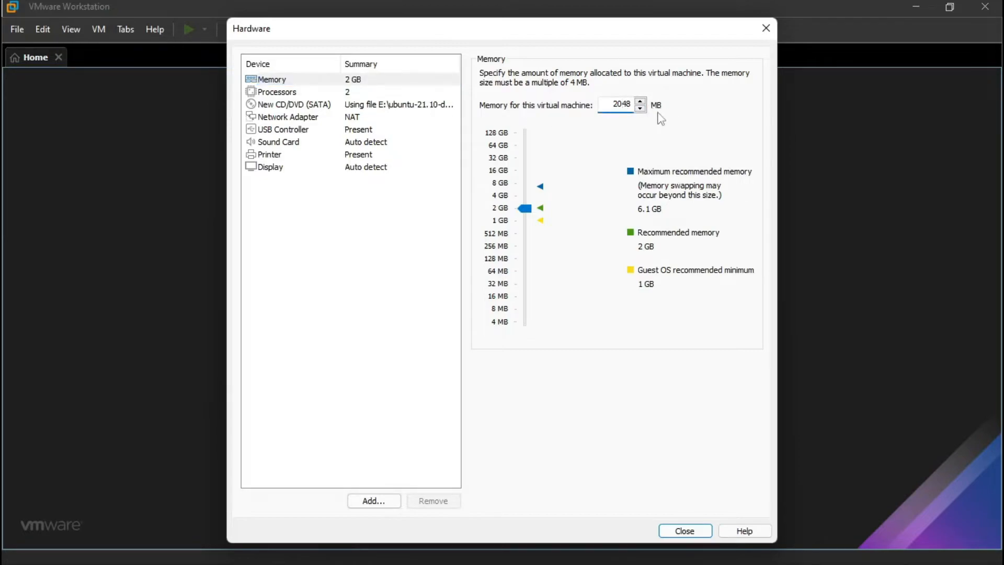
{"action": "mouse_move", "coordinate": [525, 207]}
{"action": "left_mouse_down"}
{"action": "mouse_move", "coordinate": [530, 183]}
{"action": "mouse_move", "coordinate": [531, 192]}
{"action": "left_mouse_up"}
{"action": "left_click", "coordinate": [523, 201]}
Set 2 cores per processor for 4 cores total and enable VT-x/EPT virtualization.
{"action": "left_click", "coordinate": [304, 90]}
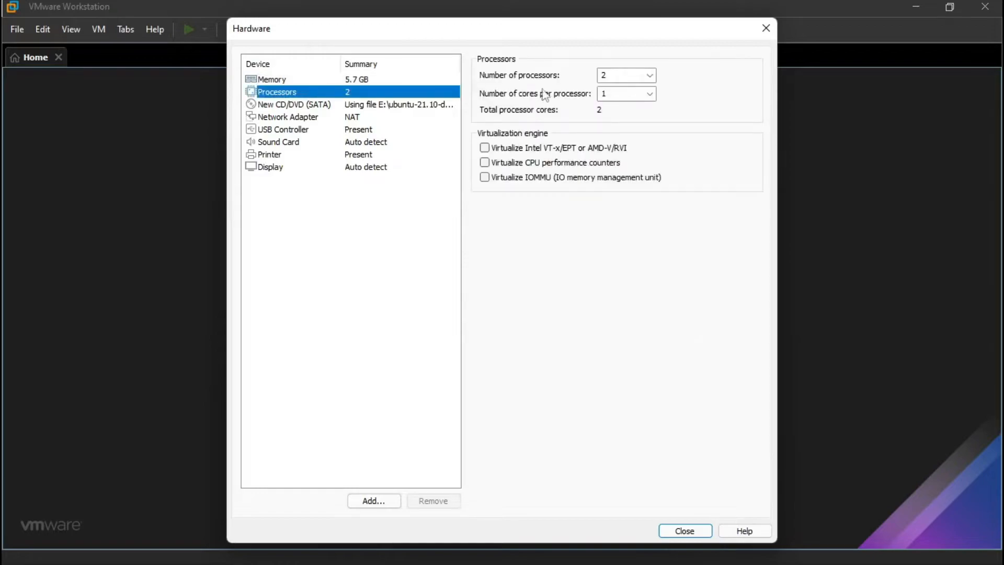
{"action": "left_click", "coordinate": [649, 94]}
{"action": "left_click", "coordinate": [622, 114]}
{"action": "left_click", "coordinate": [515, 147]}
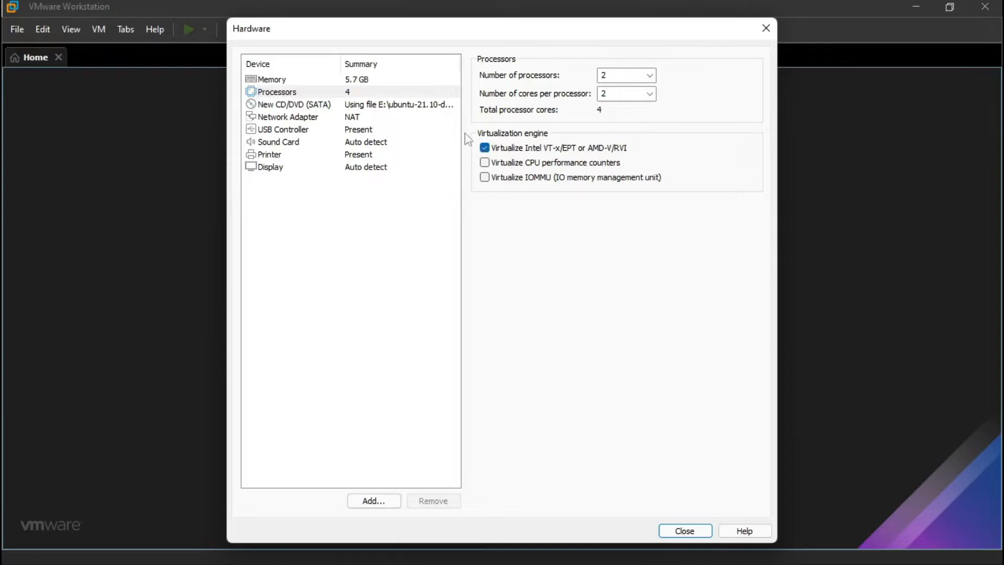
Switch the network adapter to Bridged and apply the hardware changes.
{"action": "left_click", "coordinate": [381, 117]}
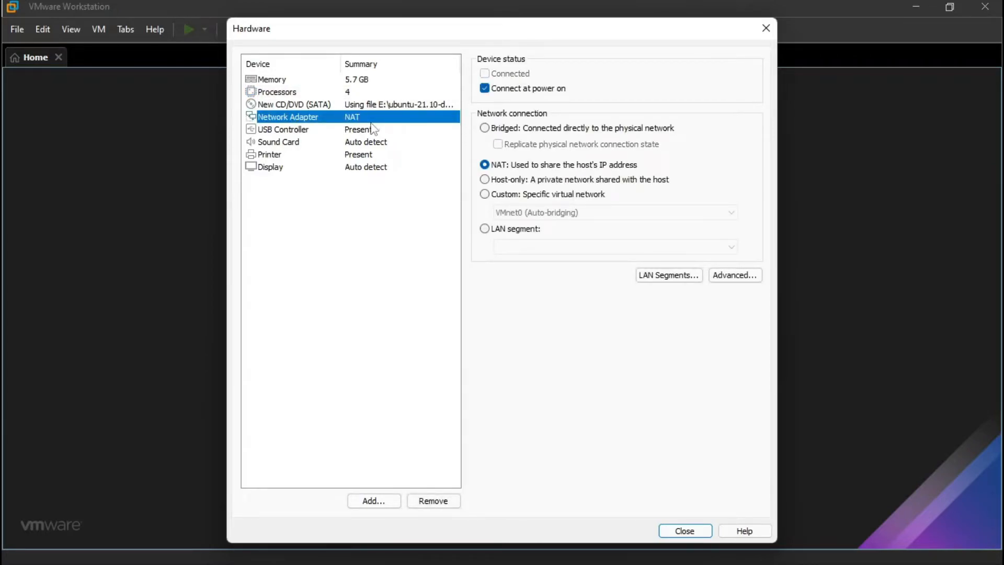
{"action": "left_click", "coordinate": [494, 132]}
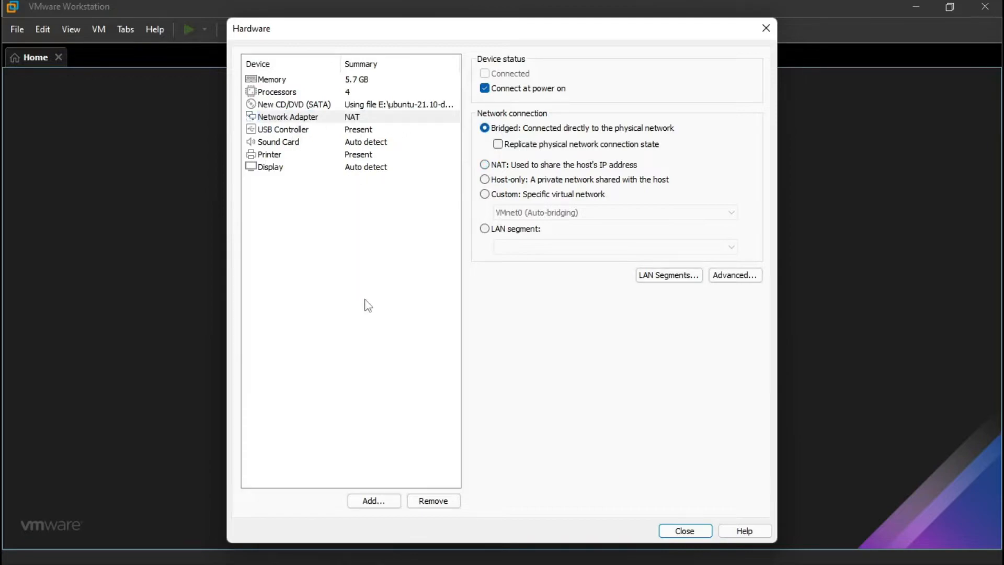
{"action": "left_click", "coordinate": [684, 529]}
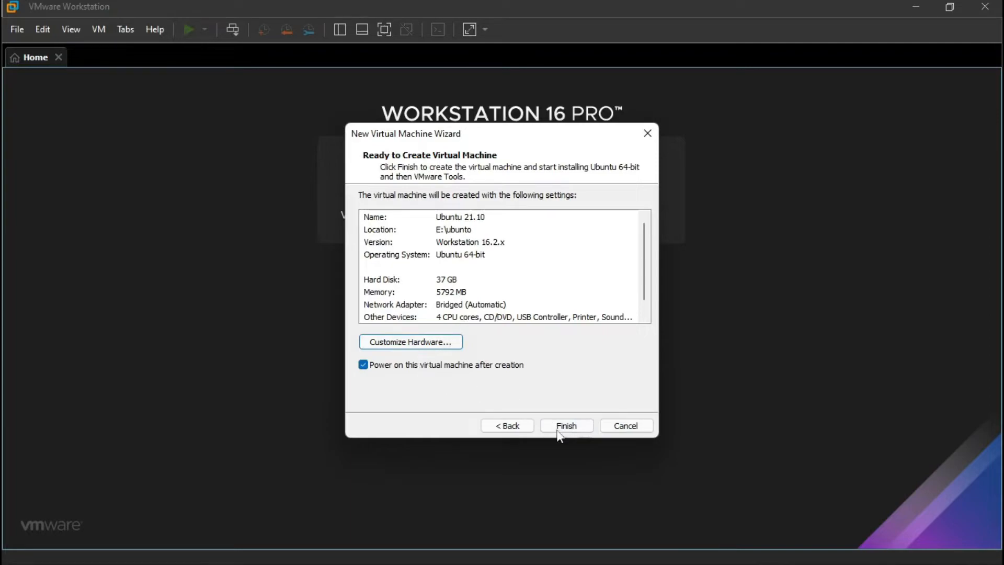
Finish creating the VM, dismiss the Easy Install notice, and let Ubuntu install to the login screen.
{"action": "left_click", "coordinate": [561, 428]}
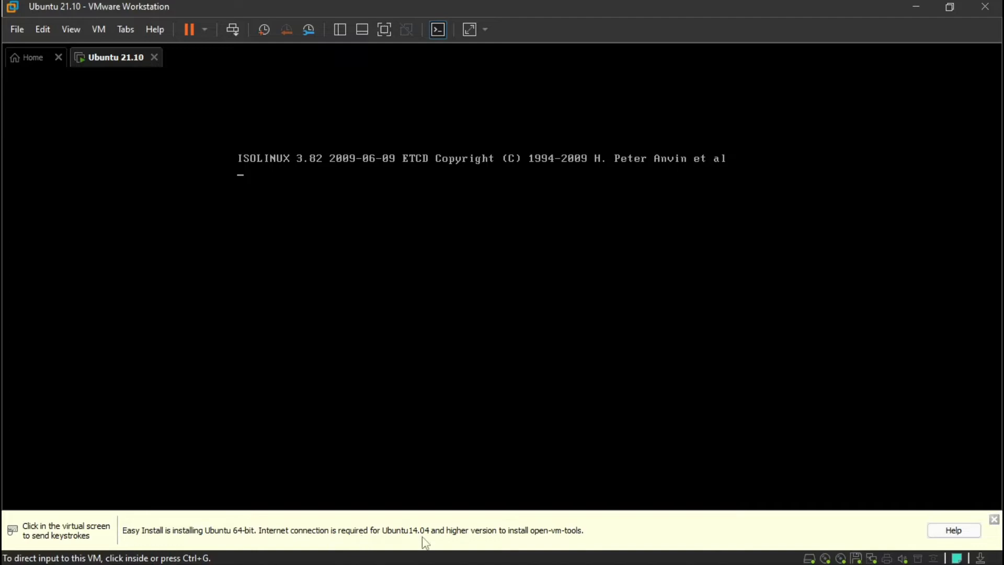
{"action": "left_click", "coordinate": [994, 521]}
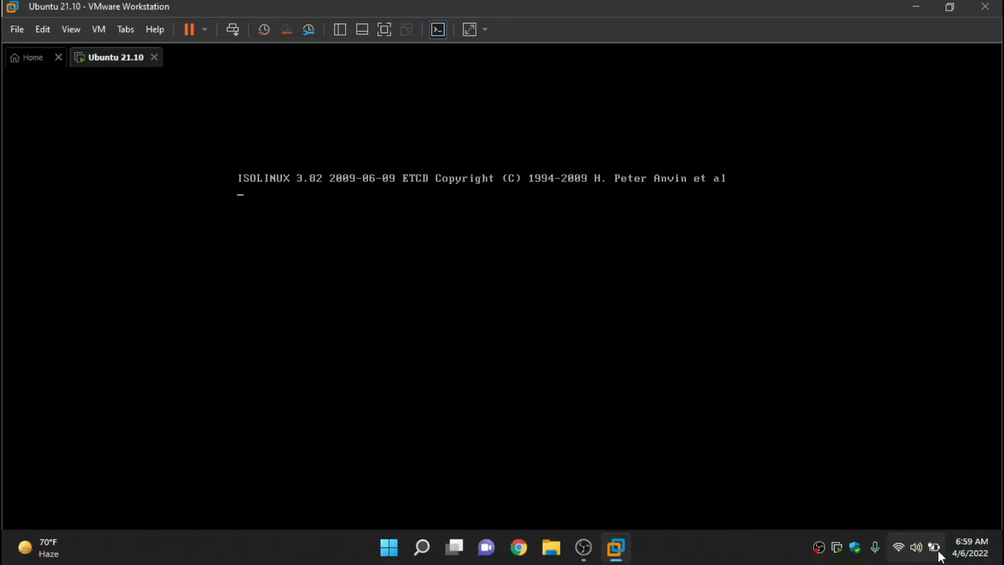
{"action": "left_click", "coordinate": [482, 258]}
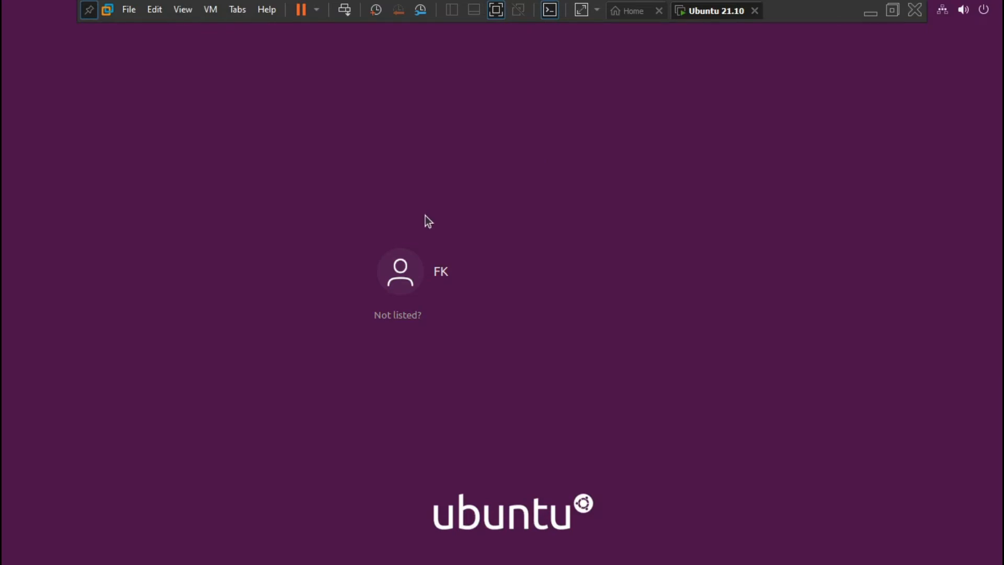
Select the created user on the Ubuntu login screen and log in with the account password.
{"action": "left_click", "coordinate": [432, 266]}
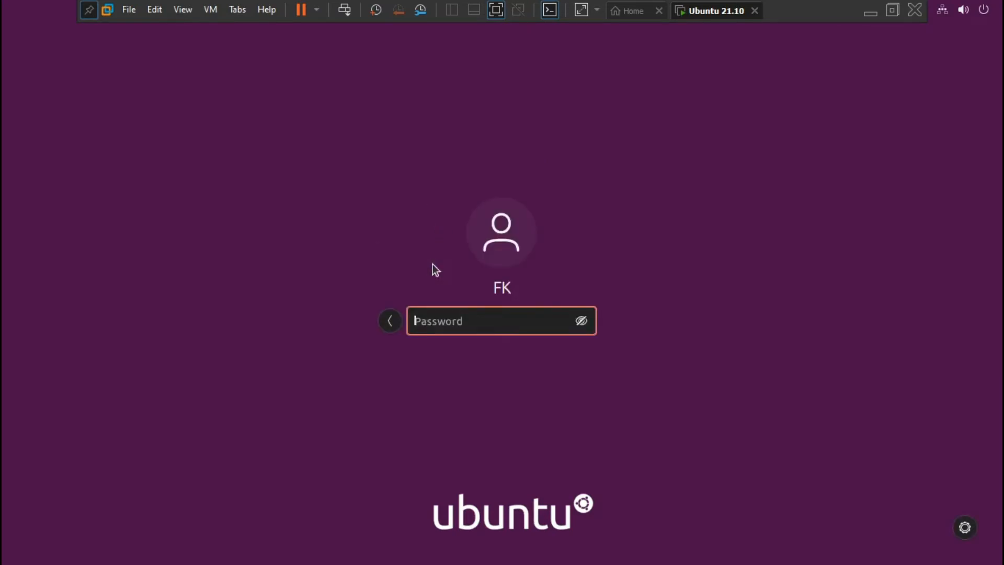
{"action": "type", "text": "****"}
{"action": "key", "text": "Return"}
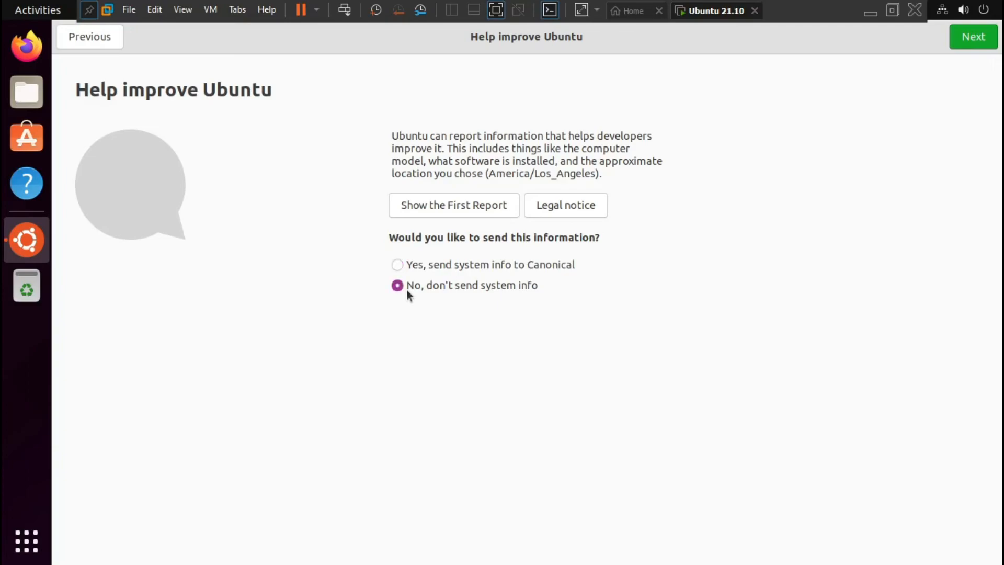
Skip the Help improve Ubuntu and Privacy pages, leaving defaults, and complete the welcome setup.
{"action": "left_click", "coordinate": [974, 41]}
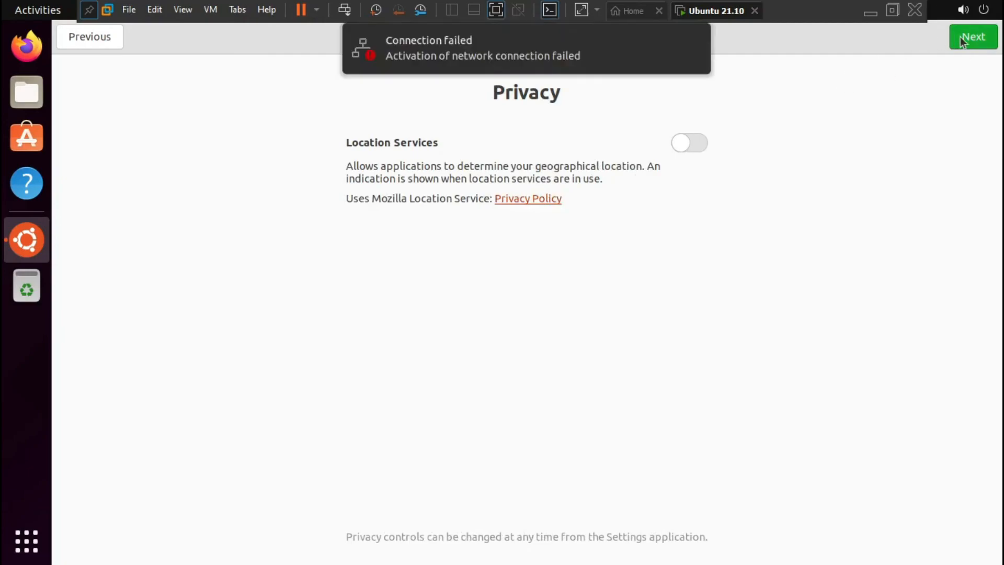
{"action": "left_click", "coordinate": [960, 37]}
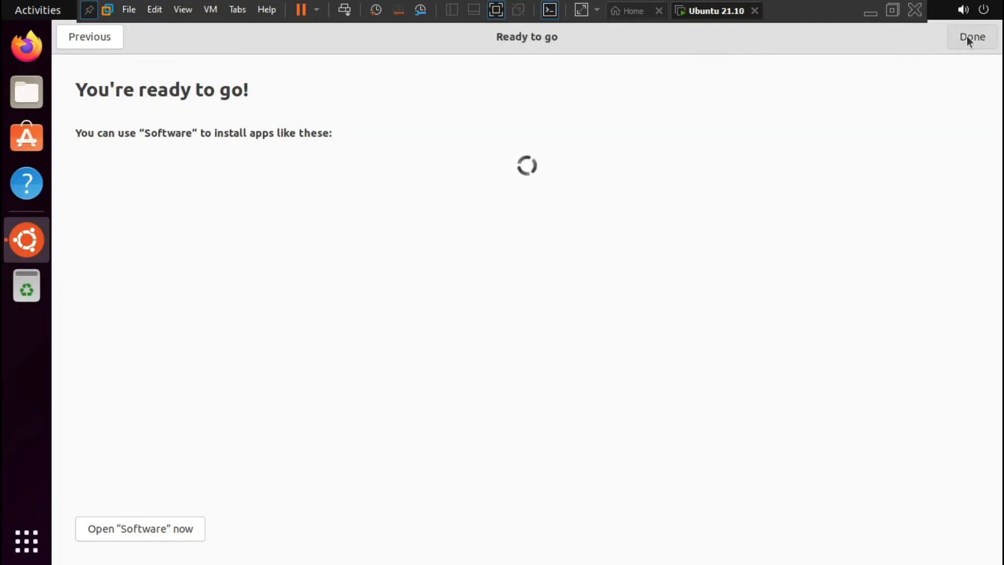
{"action": "left_click", "coordinate": [968, 37]}
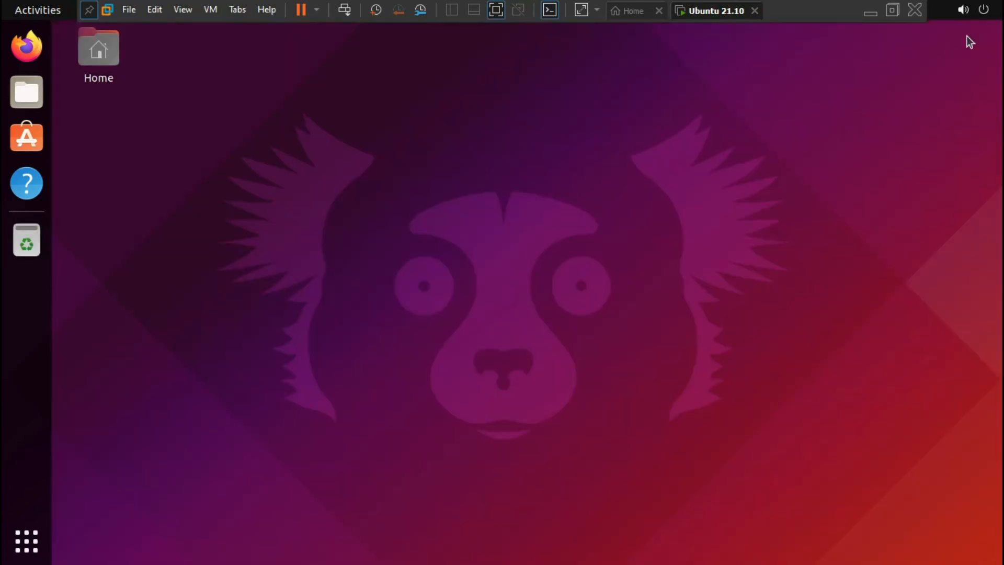
Open a terminal in the Desktop folder from the Ubuntu desktop's right-click menu.
{"action": "right_click", "coordinate": [529, 111]}
{"action": "right_click", "coordinate": [466, 145]}
{"action": "right_click", "coordinate": [433, 170]}
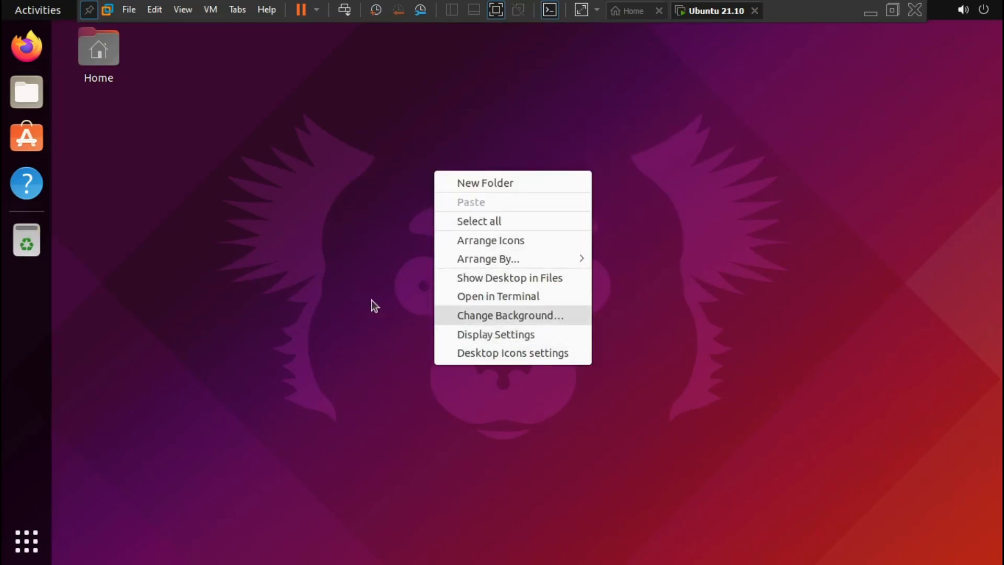
{"action": "left_click", "coordinate": [485, 293]}
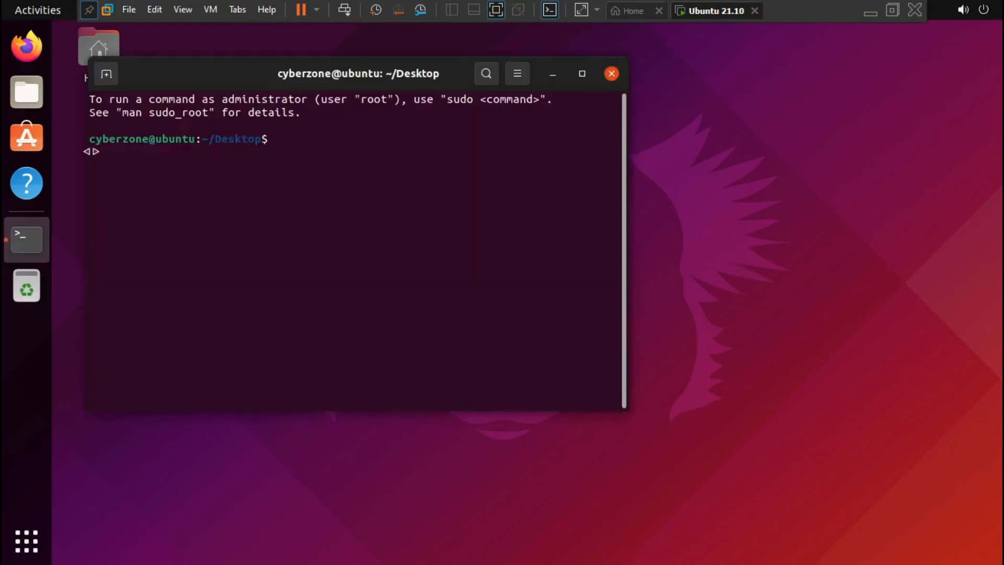
Select part of the terminal prompt text, then close the terminal window.
{"action": "left_click_drag", "start_coordinate": [141, 138], "coordinate": [97, 136]}
{"action": "left_click", "coordinate": [149, 147]}
{"action": "left_click", "coordinate": [616, 75]}
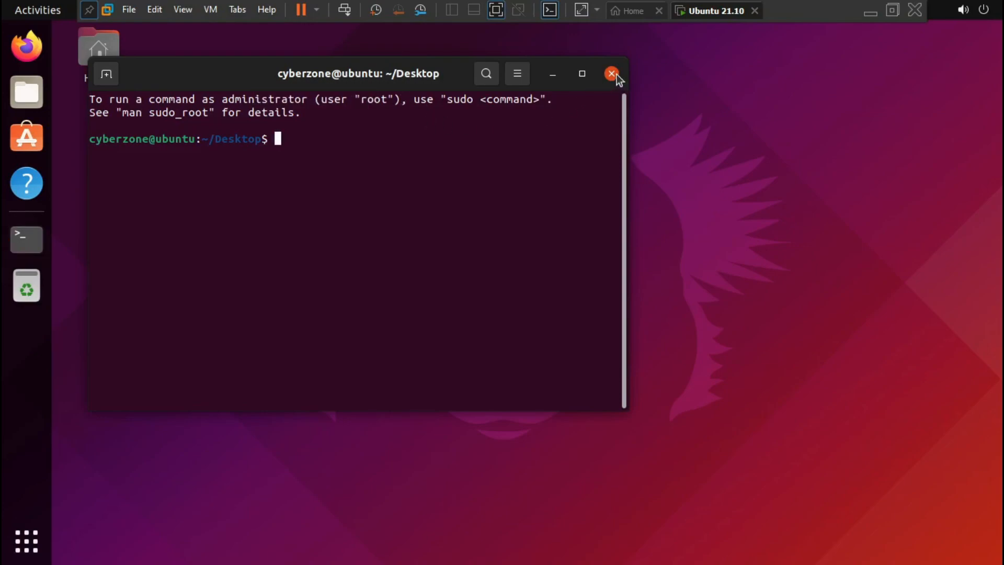